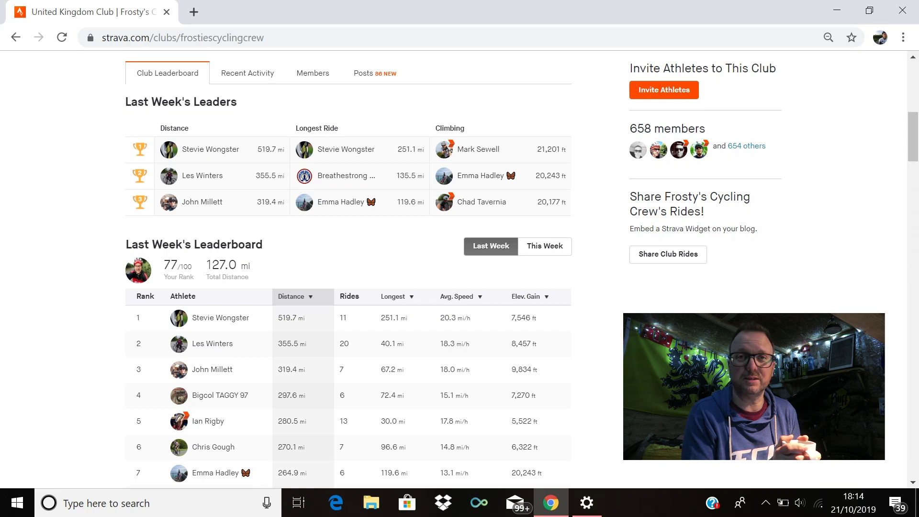
scroll(460, 274, "down", 1)
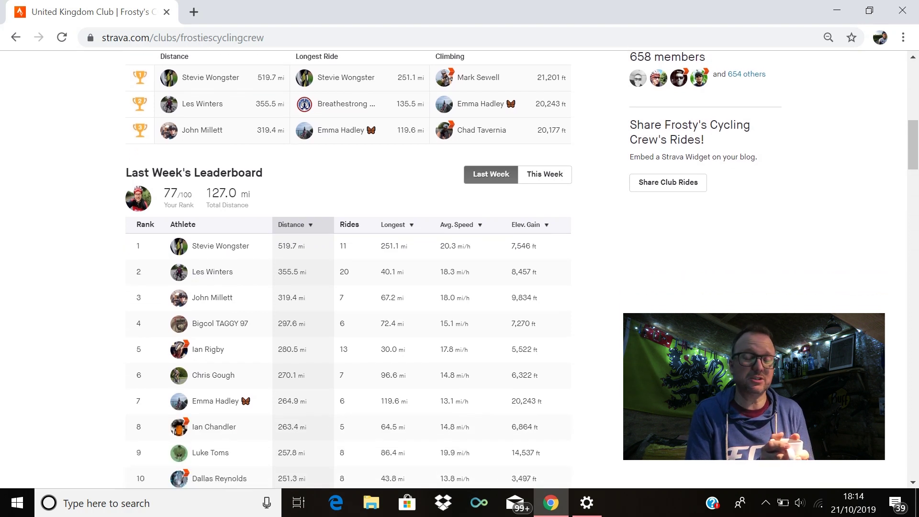
scroll(459, 272, "down", 1)
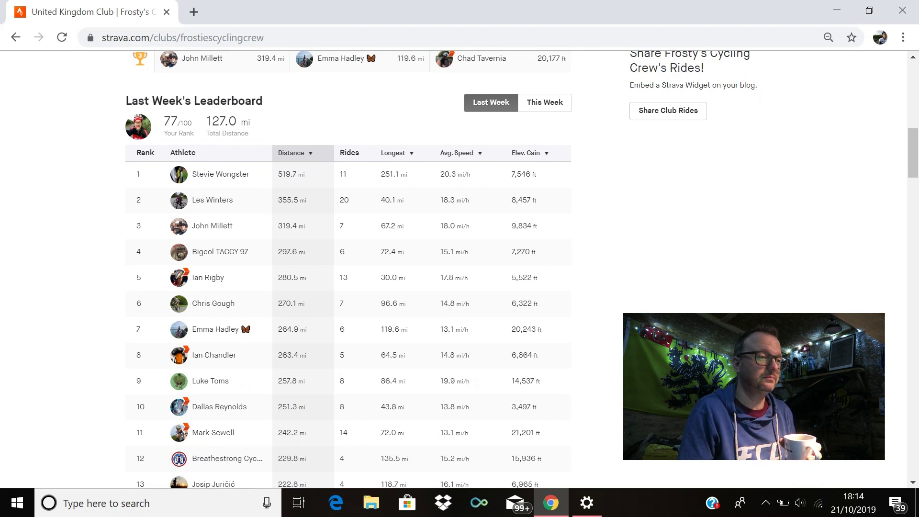
scroll(460, 273, "down", 1)
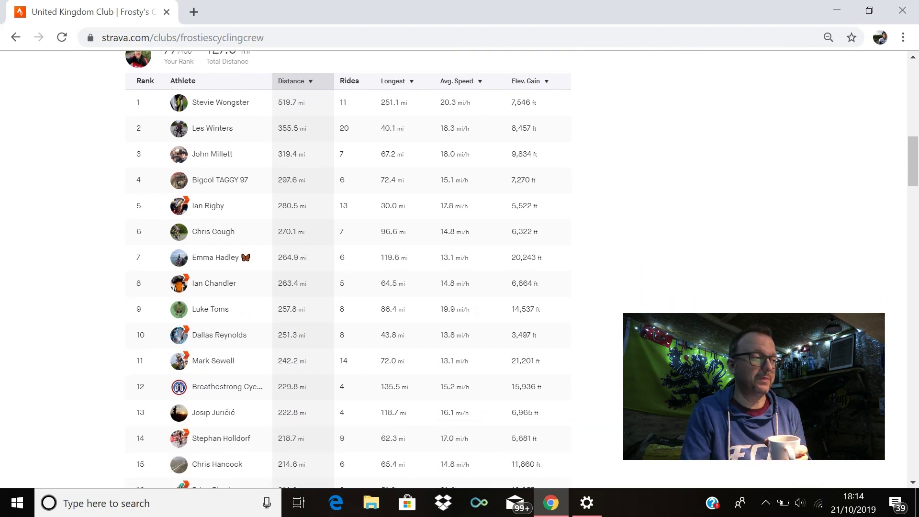
scroll(460, 272, "up", 1)
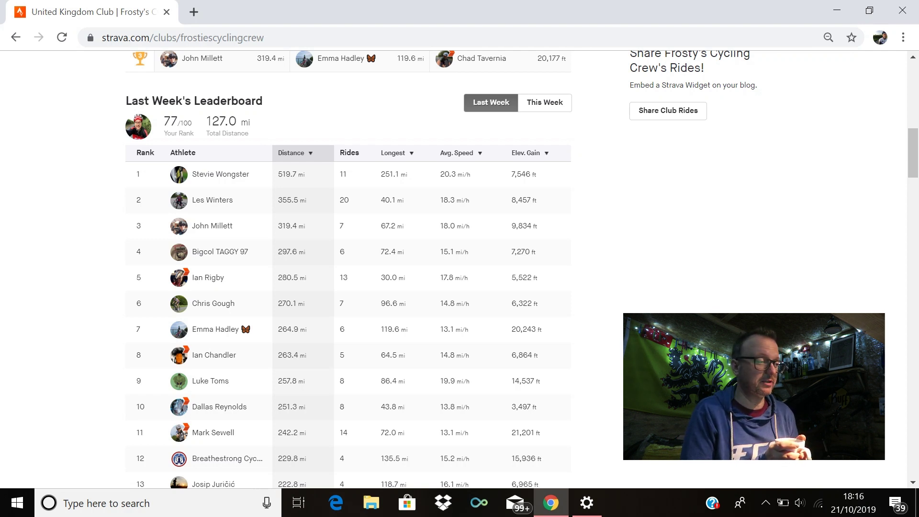
scroll(349, 287, "down", 1)
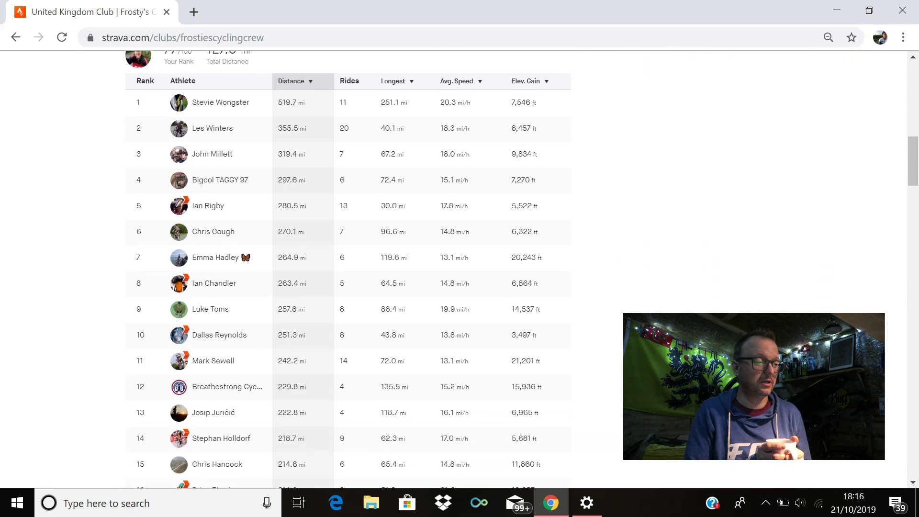
scroll(348, 270, "down", 1)
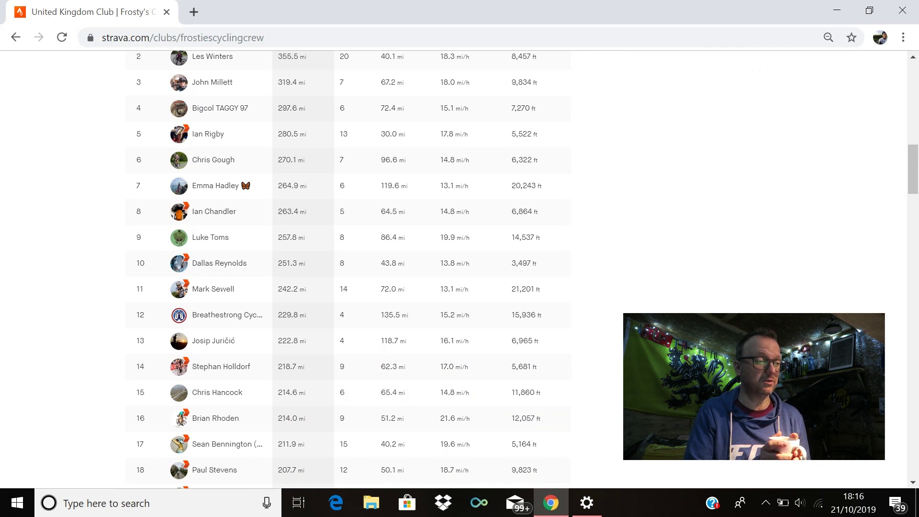
scroll(348, 269, "down", 1)
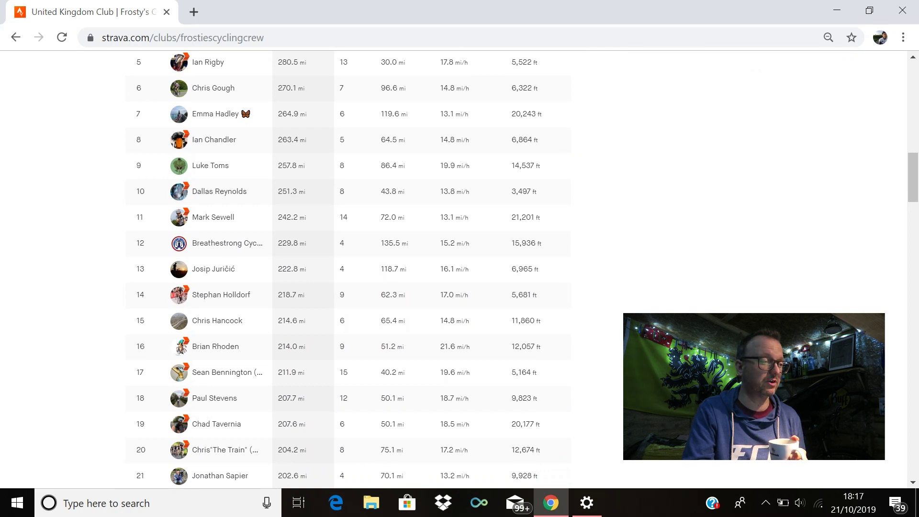
scroll(459, 269, "down", 1)
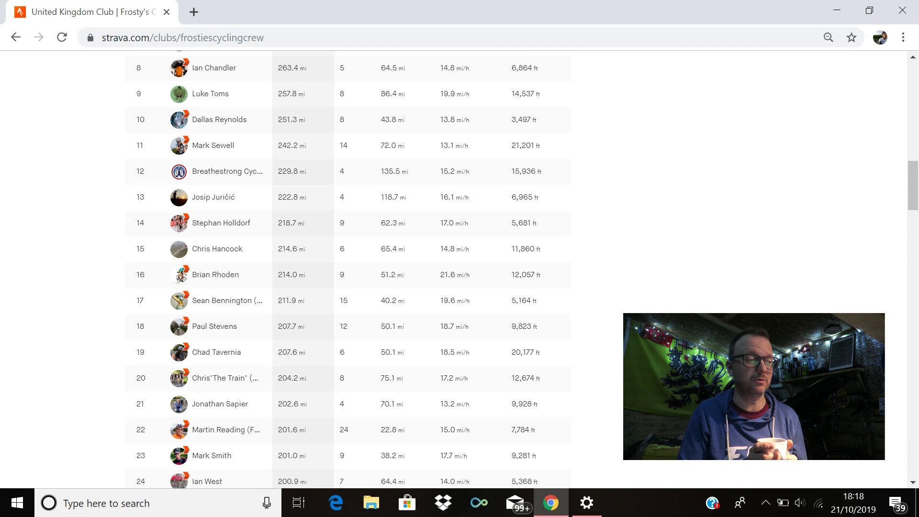
scroll(348, 269, "down", 1)
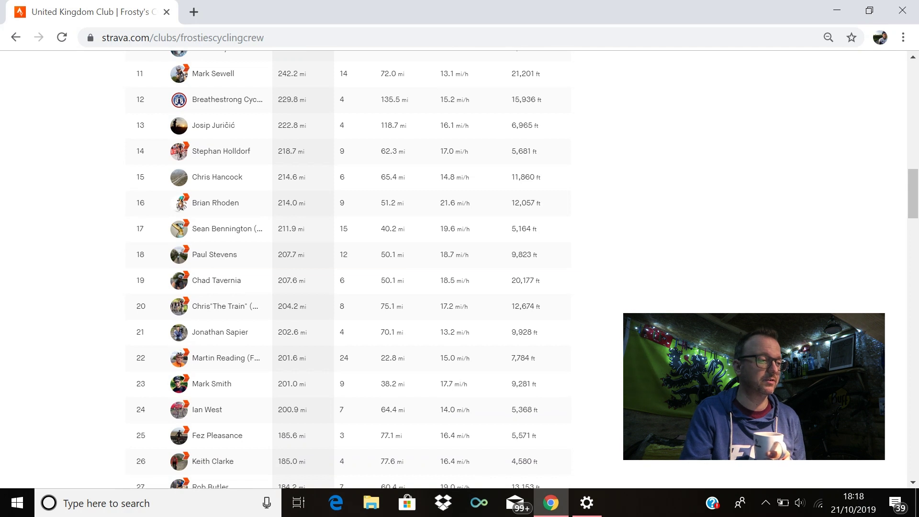
scroll(459, 269, "down", 1)
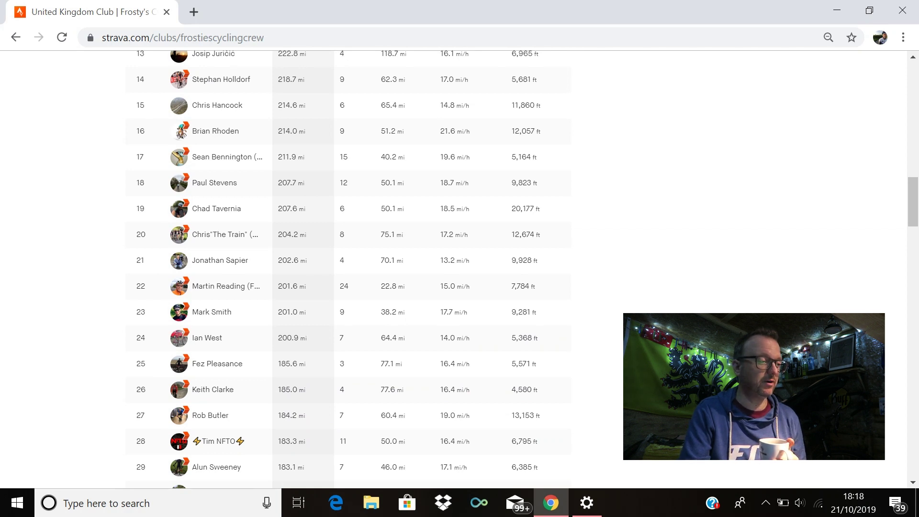
scroll(459, 270, "down", 1)
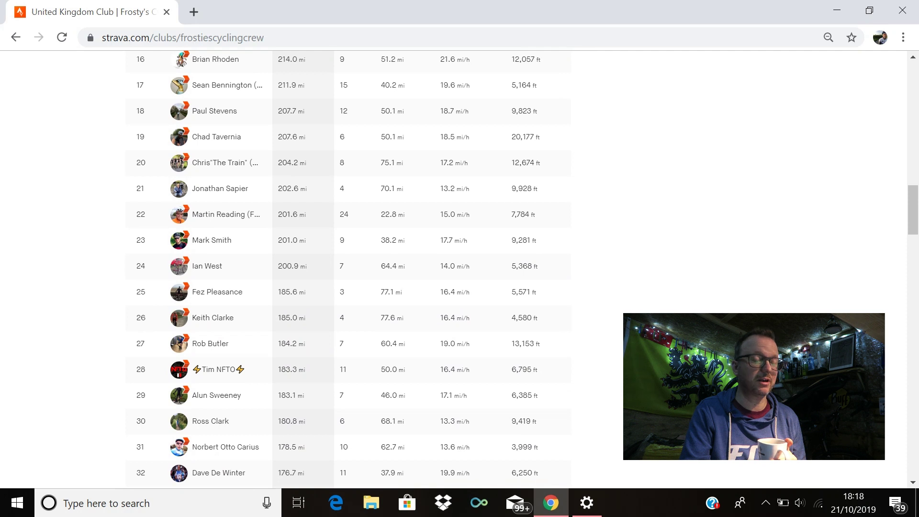
scroll(460, 269, "down", 1)
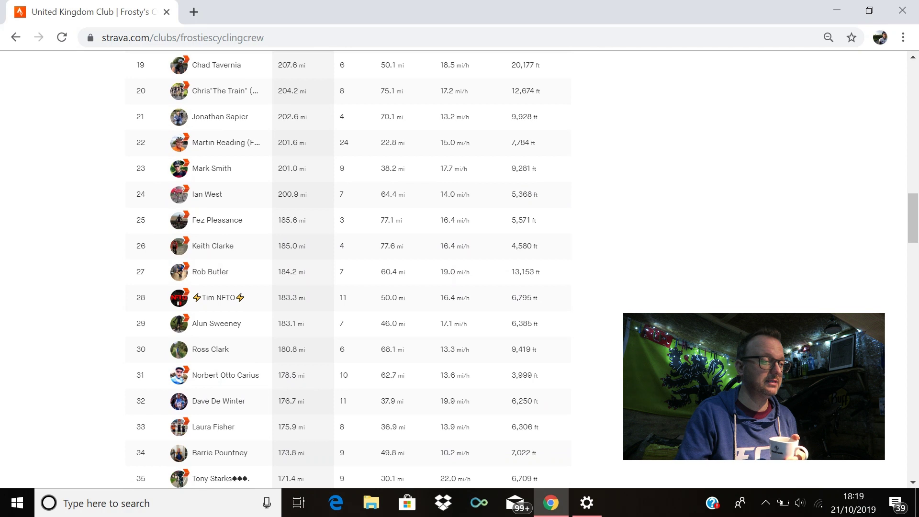
scroll(459, 269, "down", 2)
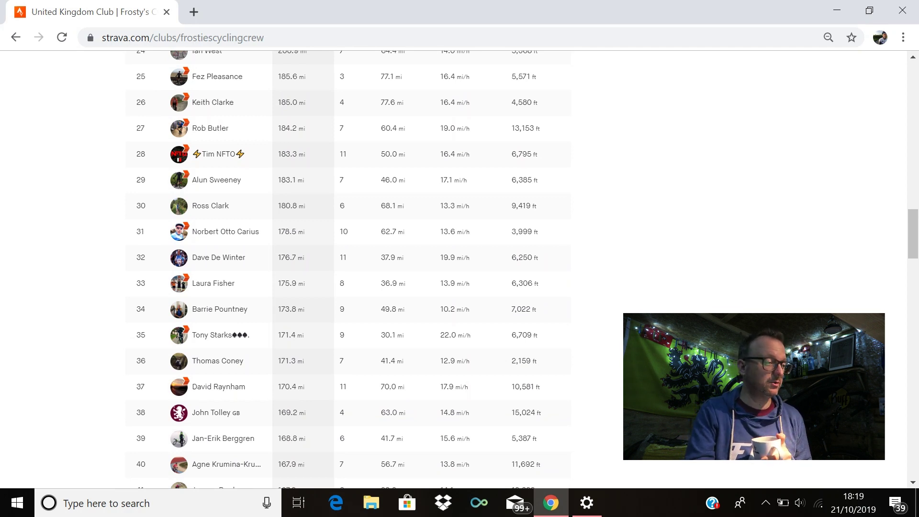
scroll(460, 269, "down", 1)
scroll(460, 269, "down", 1)
scroll(460, 269, "down", 1)
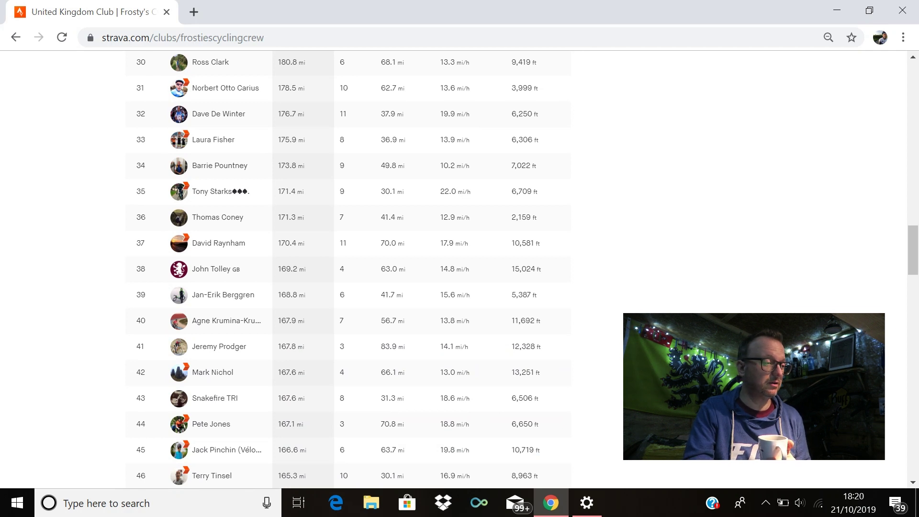
scroll(460, 269, "down", 1)
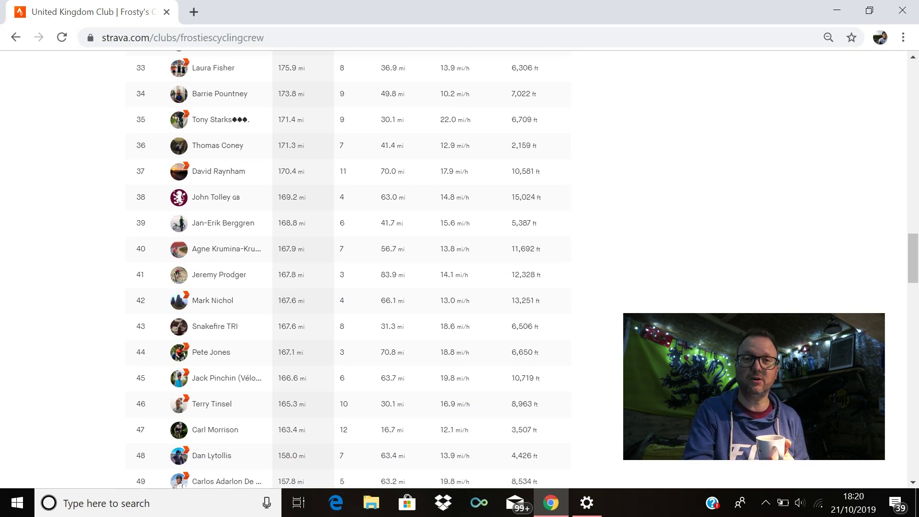
scroll(348, 268, "down", 1)
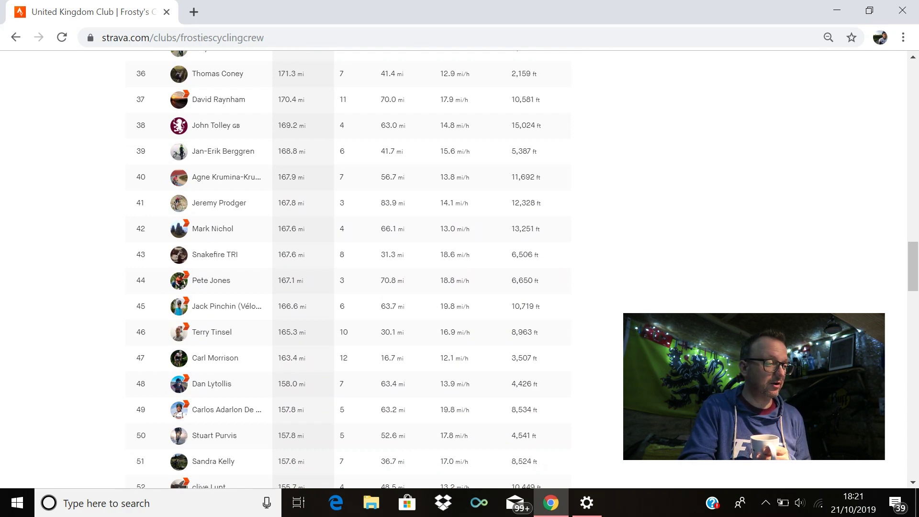
scroll(348, 269, "down", 2)
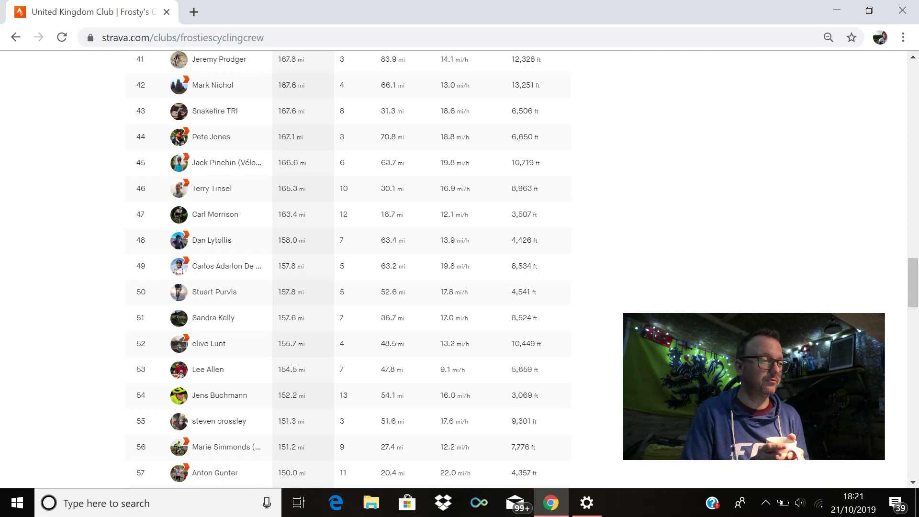
scroll(460, 269, "down", 1)
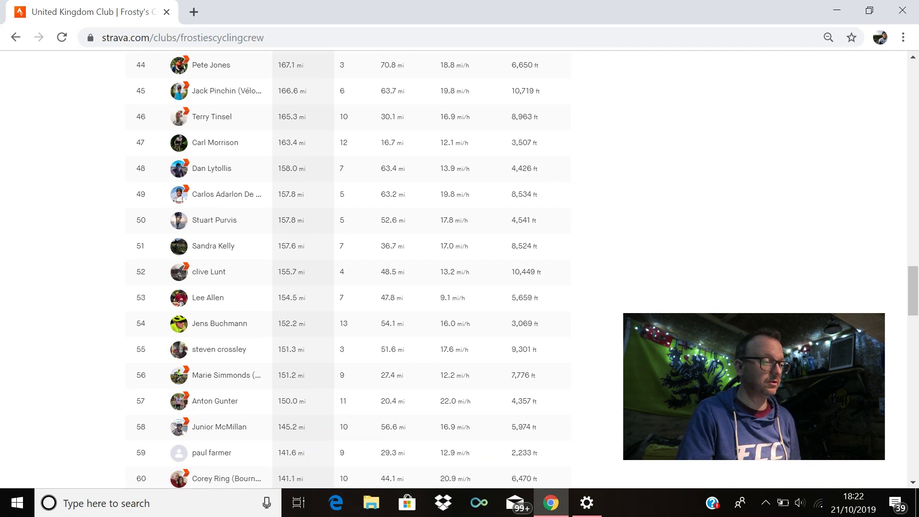
scroll(460, 268, "down", 1)
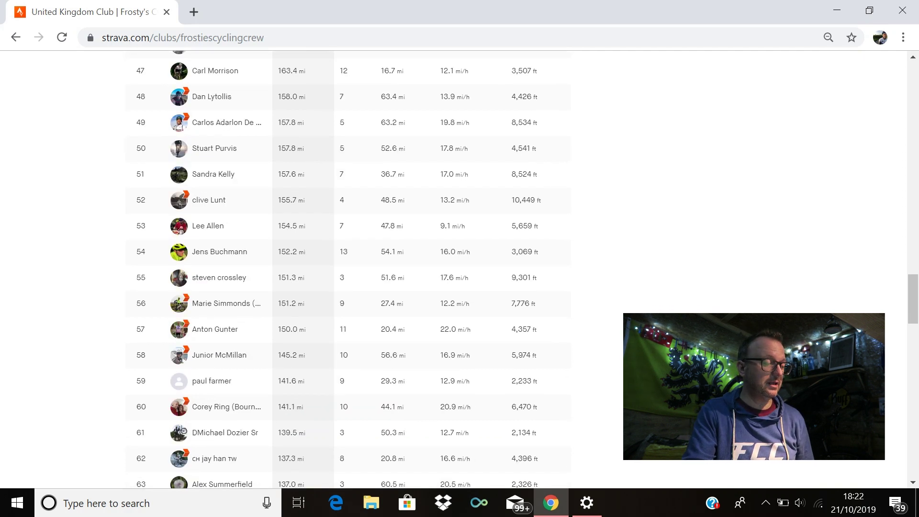
scroll(460, 269, "down", 1)
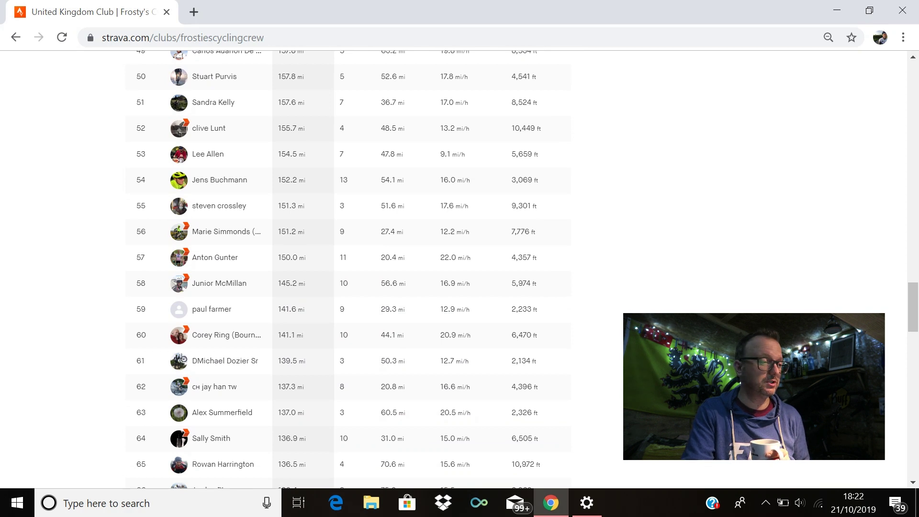
scroll(349, 269, "down", 1)
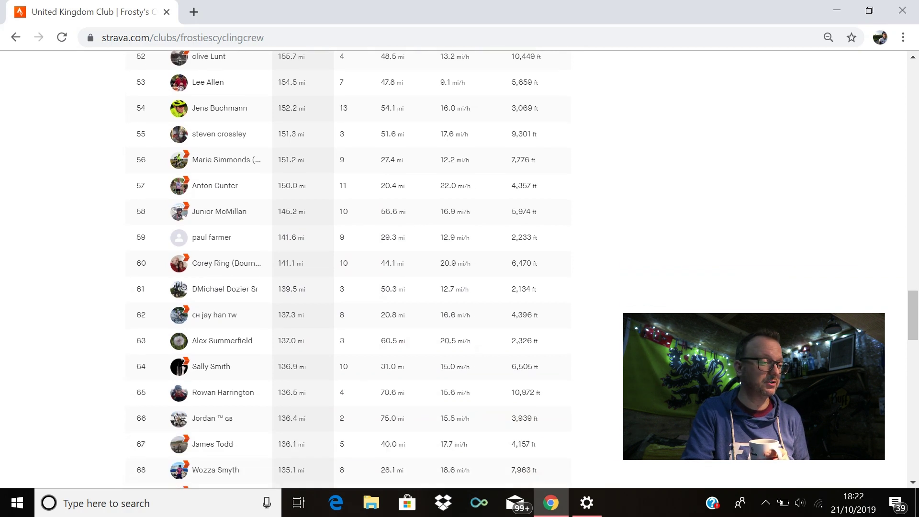
scroll(349, 270, "down", 1)
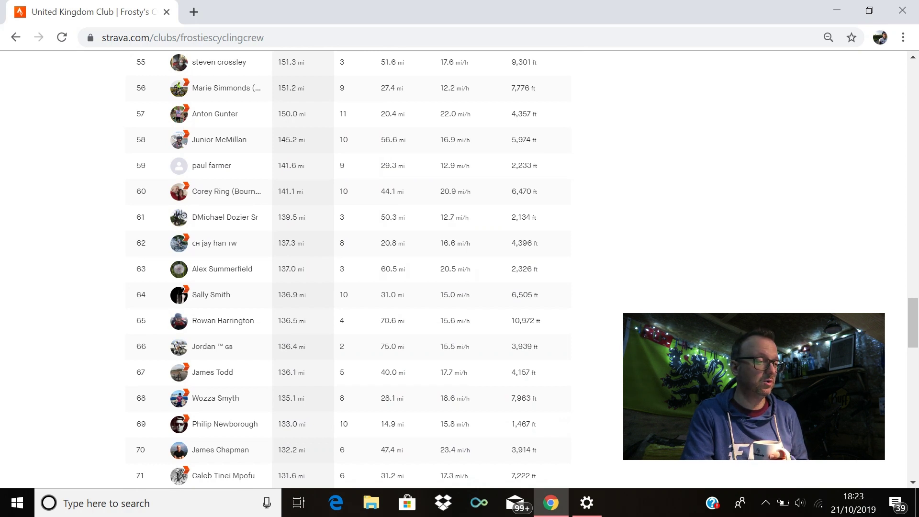
scroll(460, 268, "down", 1)
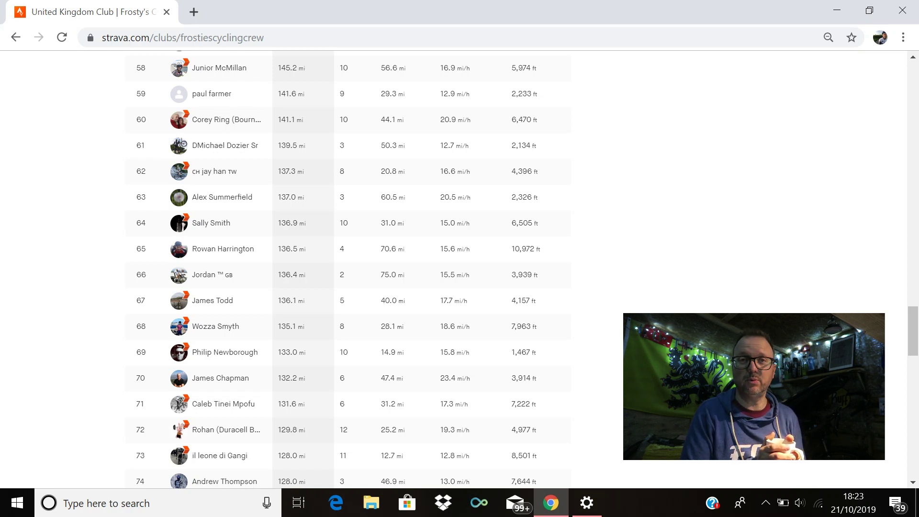
scroll(348, 270, "down", 1)
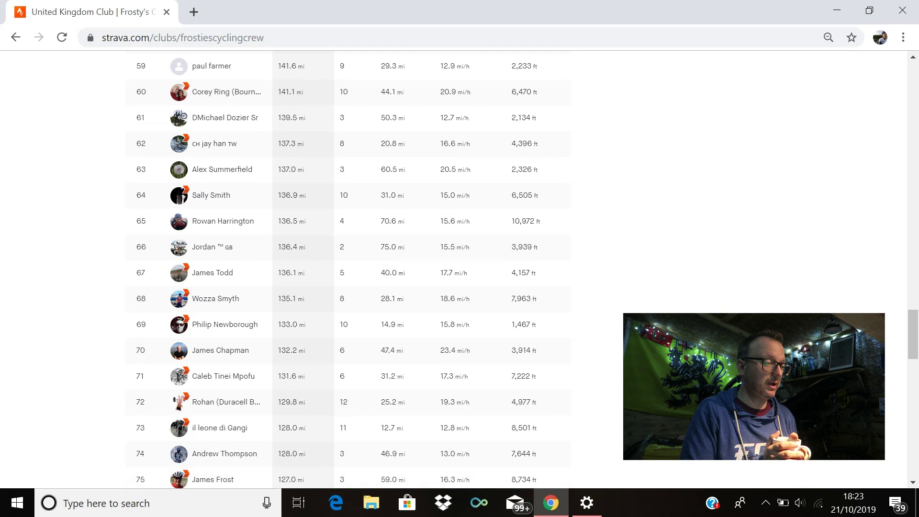
scroll(348, 270, "down", 1)
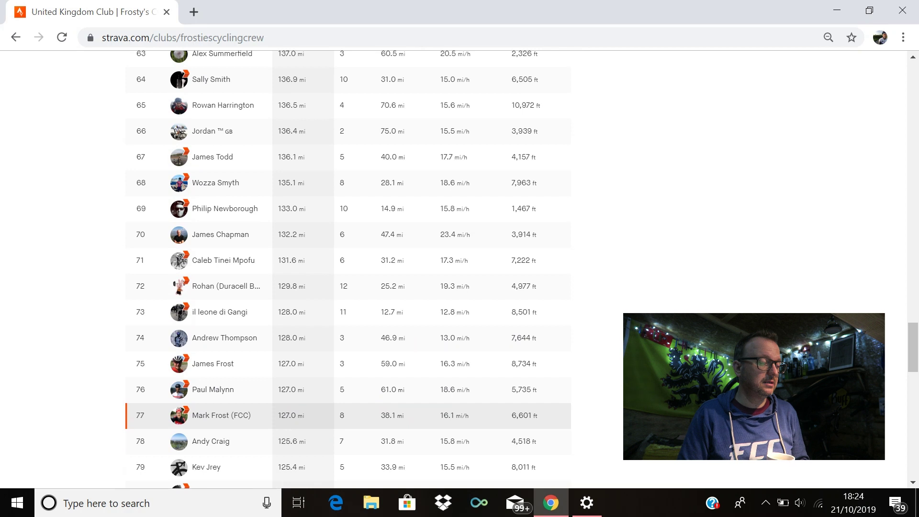
scroll(348, 270, "down", 1)
scroll(348, 270, "down", 1)
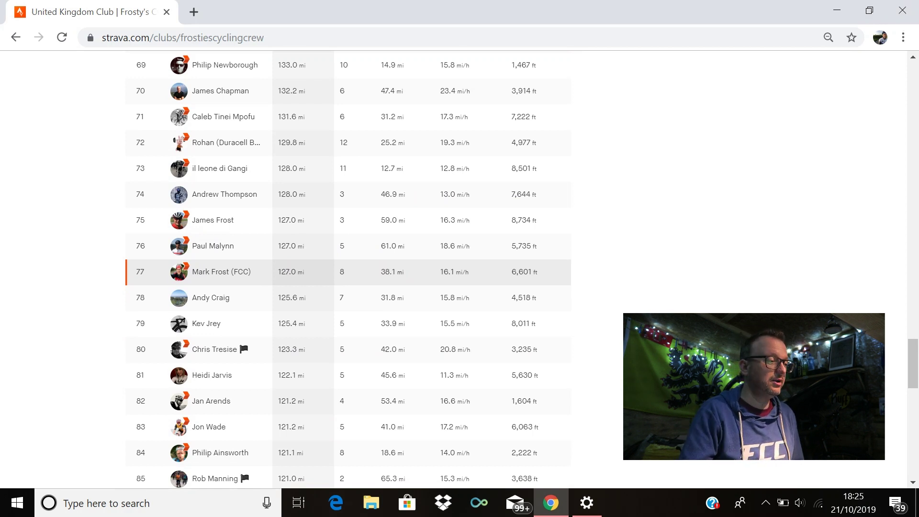
scroll(348, 270, "down", 1)
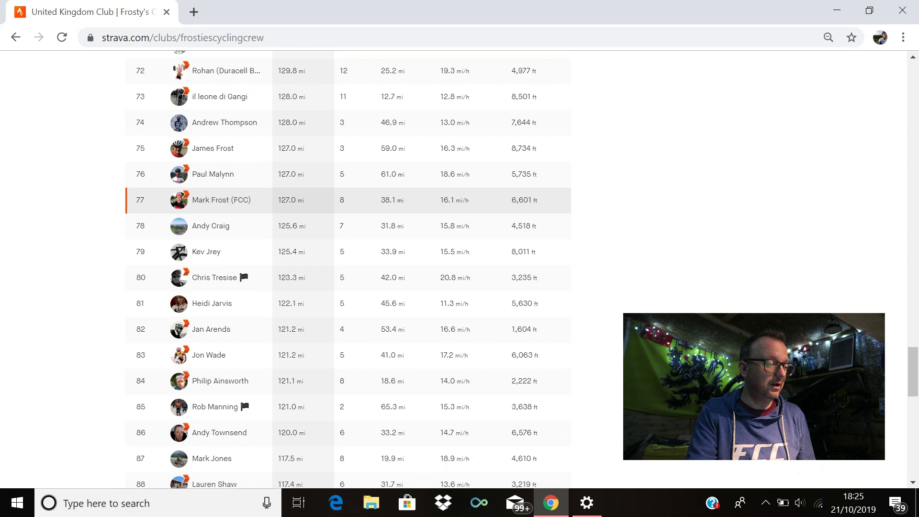
scroll(348, 269, "down", 1)
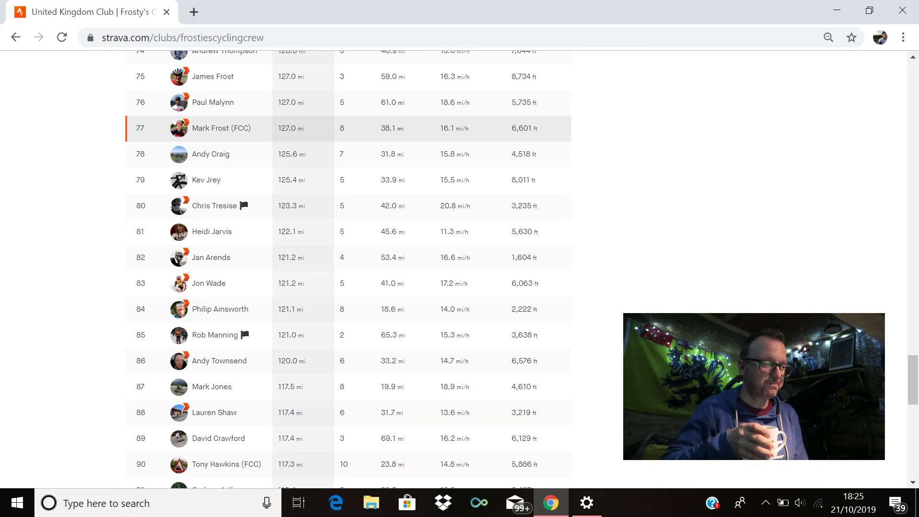
scroll(348, 266, "down", 1)
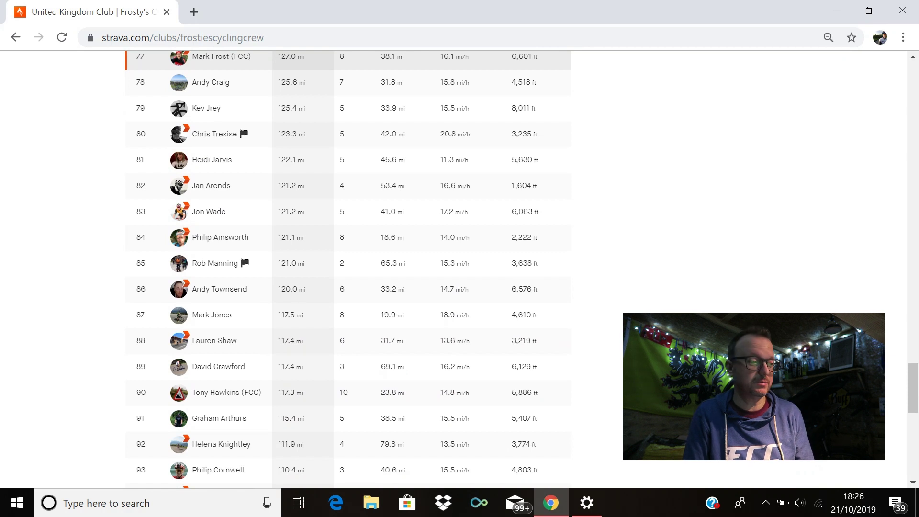
scroll(349, 269, "down", 1)
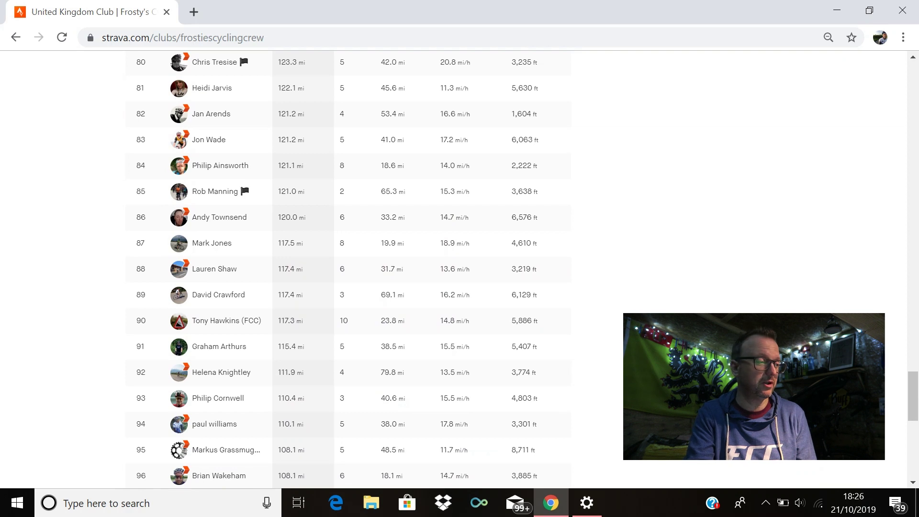
scroll(348, 269, "down", 1)
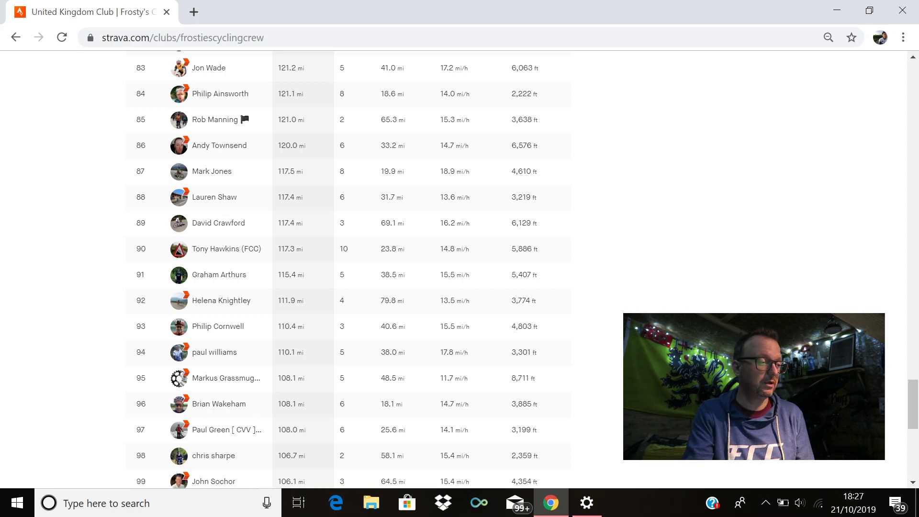
scroll(349, 266, "down", 1)
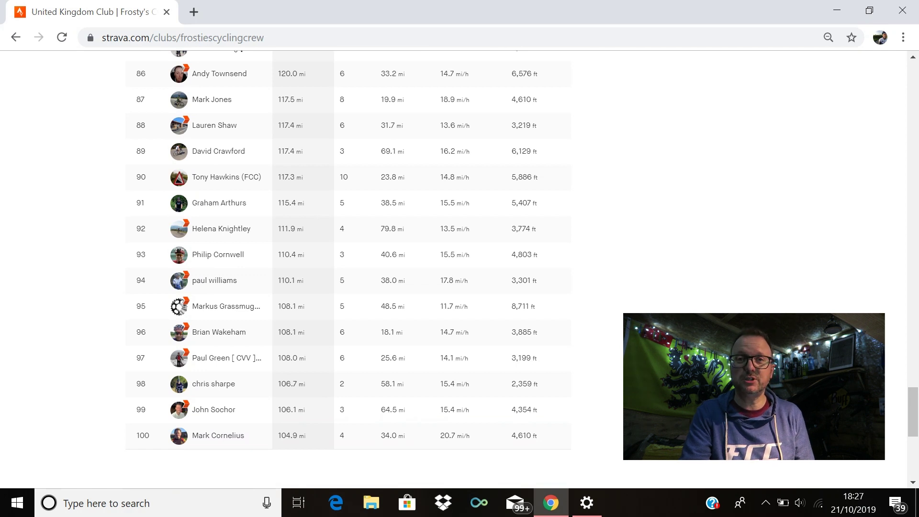
scroll(460, 265, "down", 1)
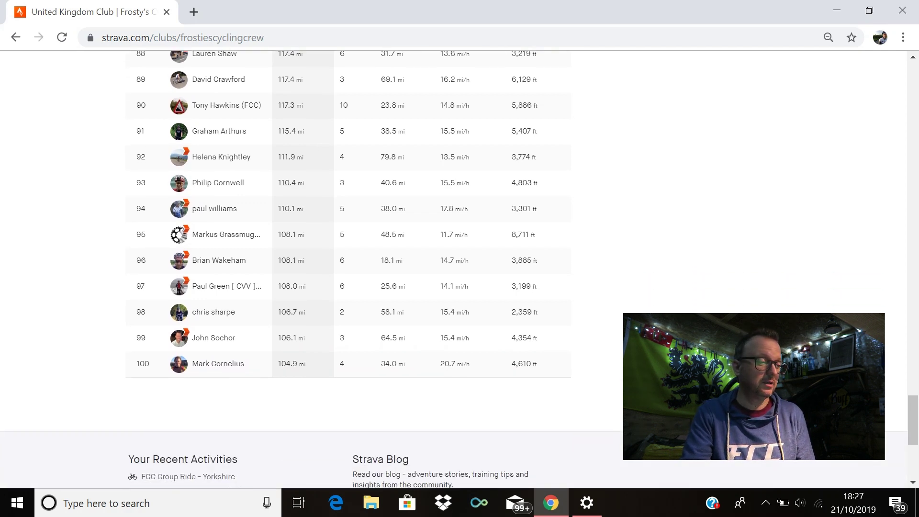
scroll(348, 270, "up", 2)
scroll(348, 270, "up", 2)
scroll(348, 270, "up", 1)
scroll(348, 270, "up", 2)
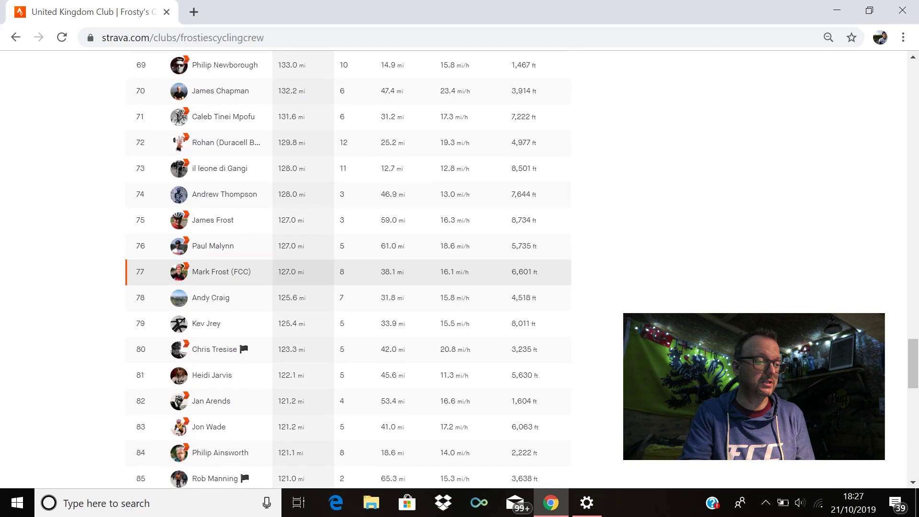
scroll(349, 270, "up", 1)
scroll(348, 270, "up", 2)
scroll(349, 270, "up", 1)
scroll(348, 270, "up", 2)
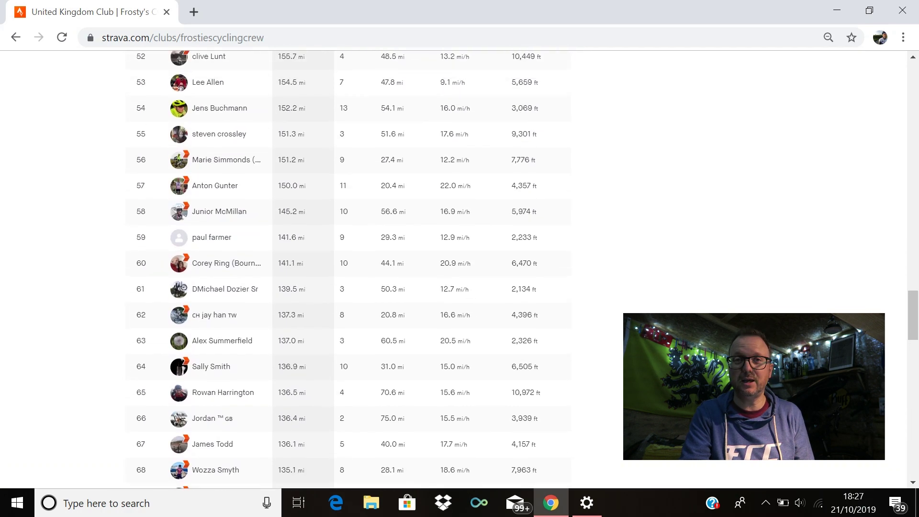
scroll(349, 270, "up", 2)
scroll(348, 270, "up", 1)
scroll(348, 270, "up", 2)
scroll(348, 270, "up", 1)
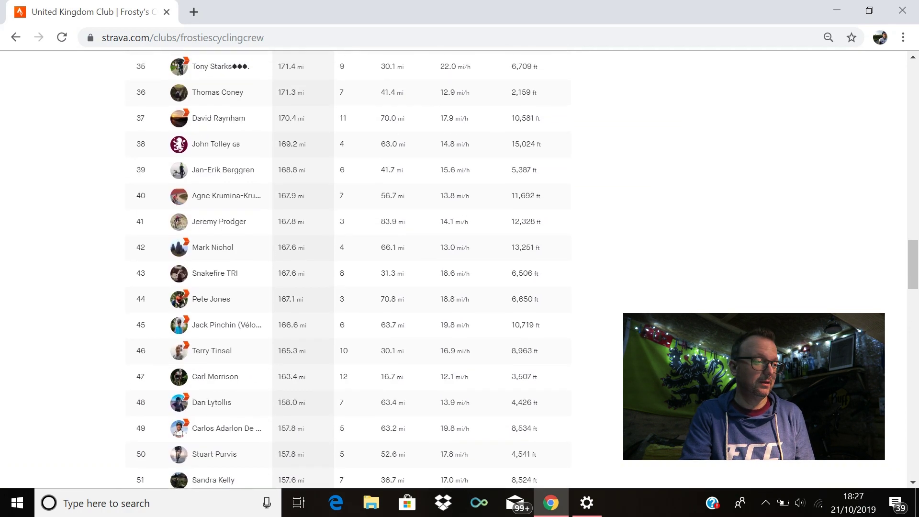
scroll(348, 270, "up", 2)
scroll(348, 270, "up", 1)
scroll(348, 270, "up", 2)
scroll(348, 270, "up", 2)
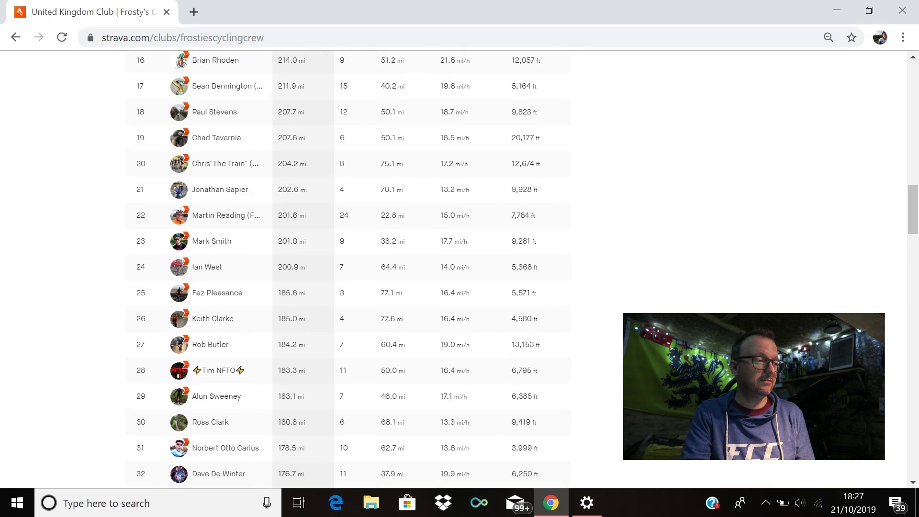
scroll(349, 270, "up", 2)
scroll(349, 270, "up", 2)
scroll(349, 270, "up", 2)
scroll(349, 270, "up", 2)
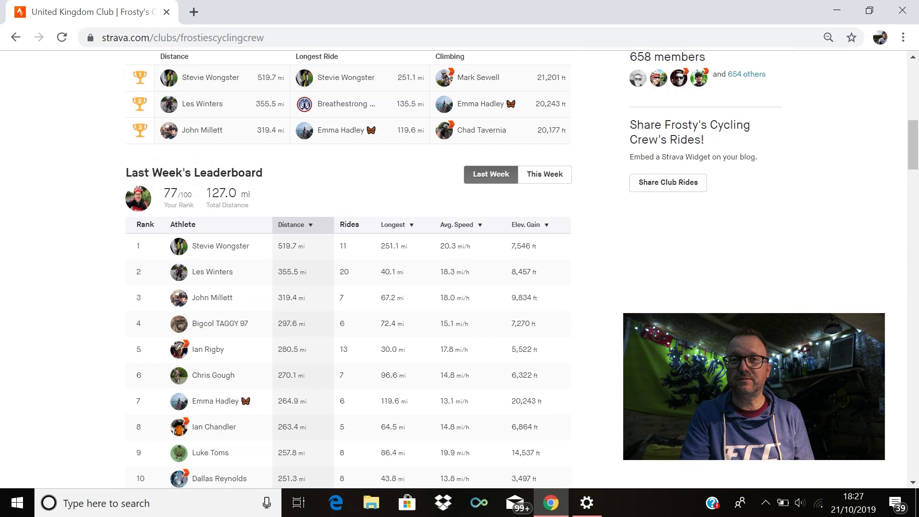
scroll(348, 270, "up", 1)
scroll(348, 270, "up", 1)
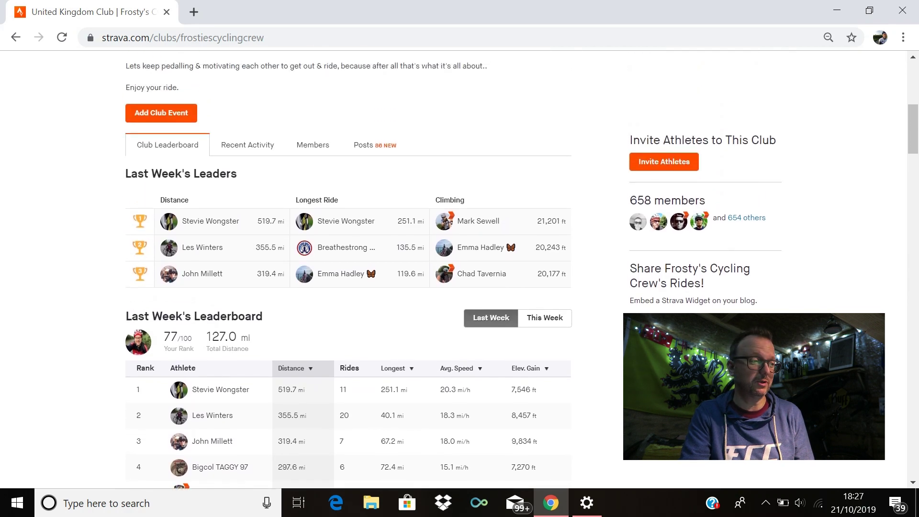